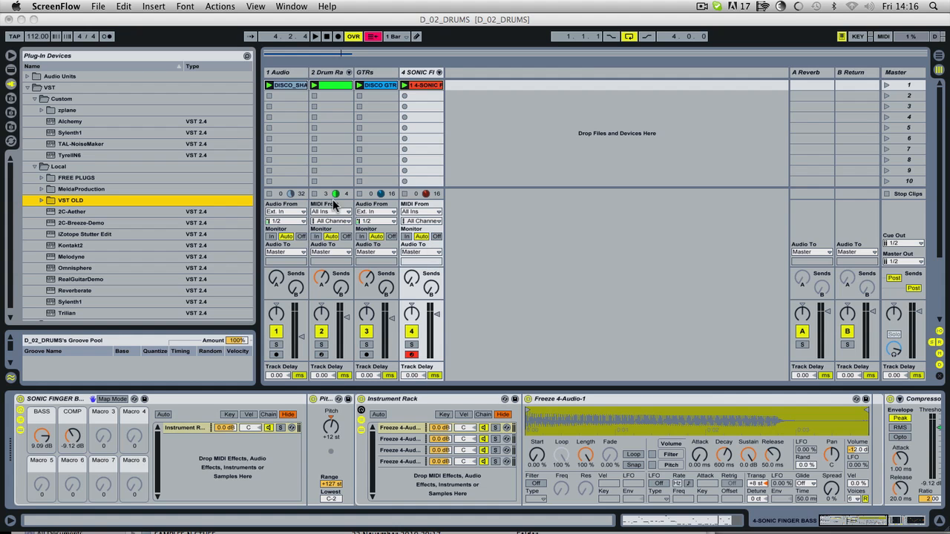
Load the Kontakt2 VST plug-in onto a new MIDI track and reposition its window to show it fully
left_click(90, 246)
left_click(546, 146)
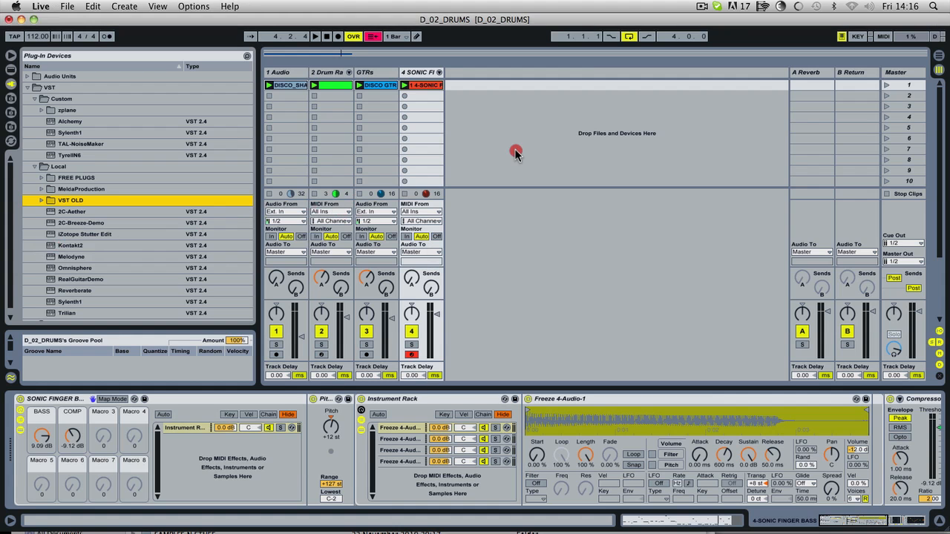
left_click_drag(66, 245, 506, 98)
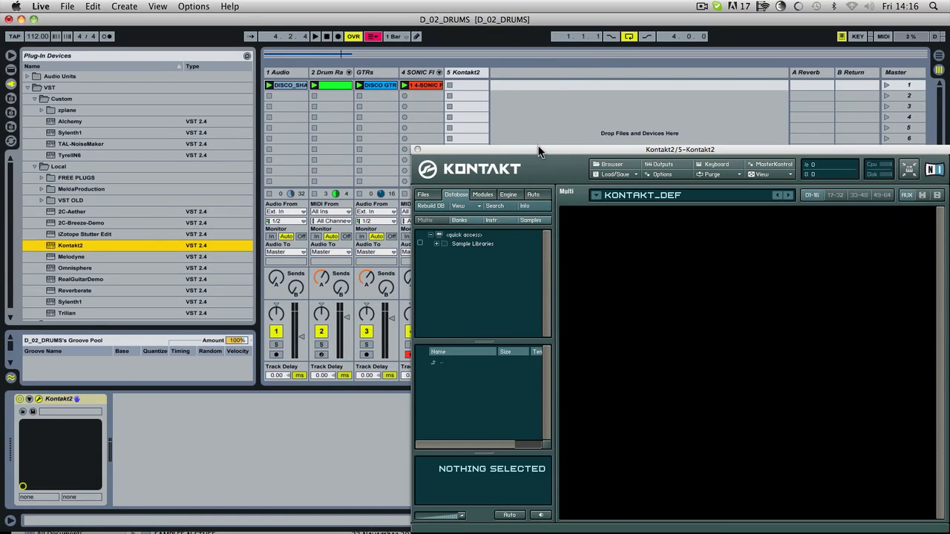
left_click_drag(539, 152, 401, 88)
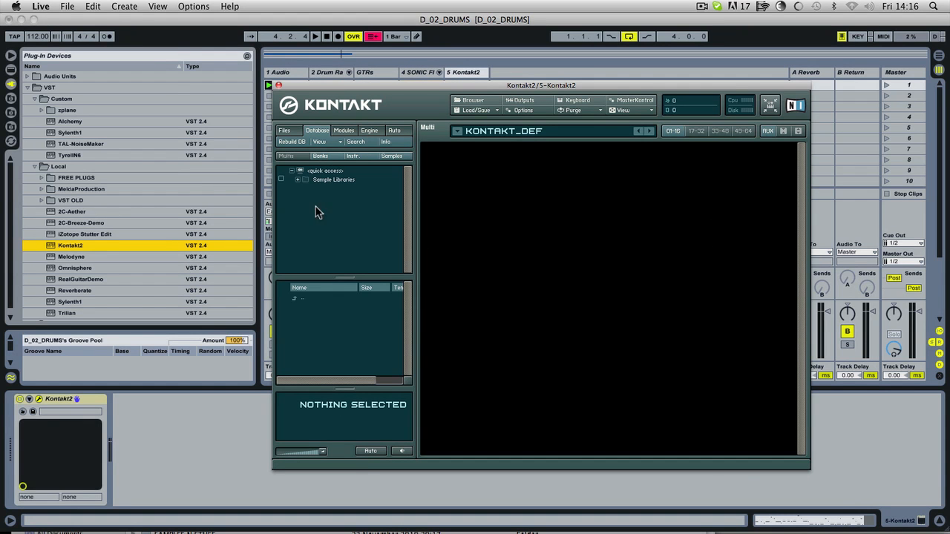
Load the Steinway D Light.nki instrument from the Kontakt 2 Library's 01 Steinway D grand piano folder and close the plug-in window
left_click(297, 180)
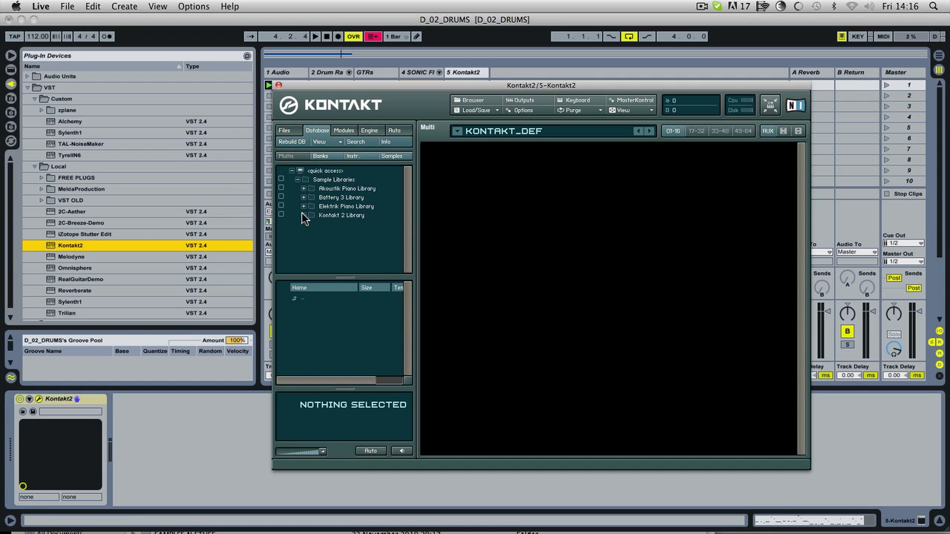
left_click(301, 214)
left_click(309, 242)
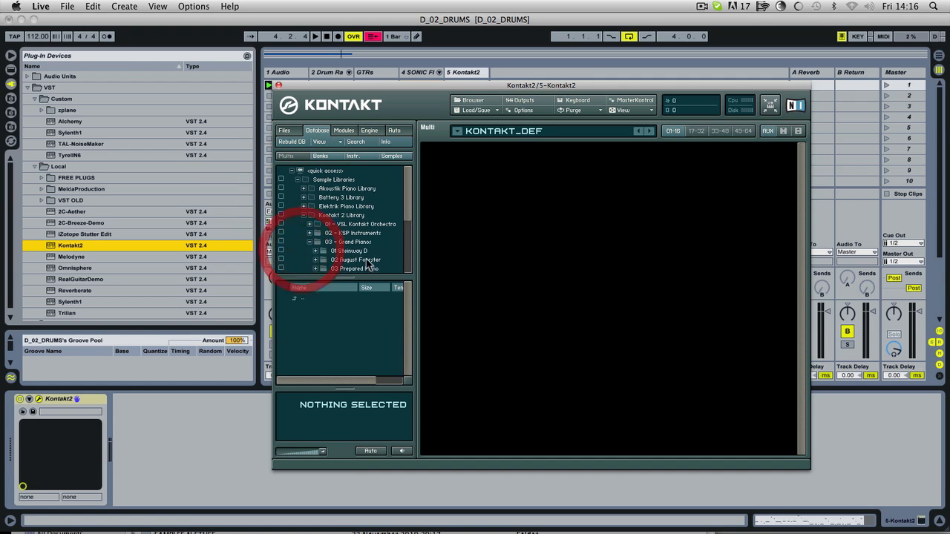
scroll(352, 267, "down", 3)
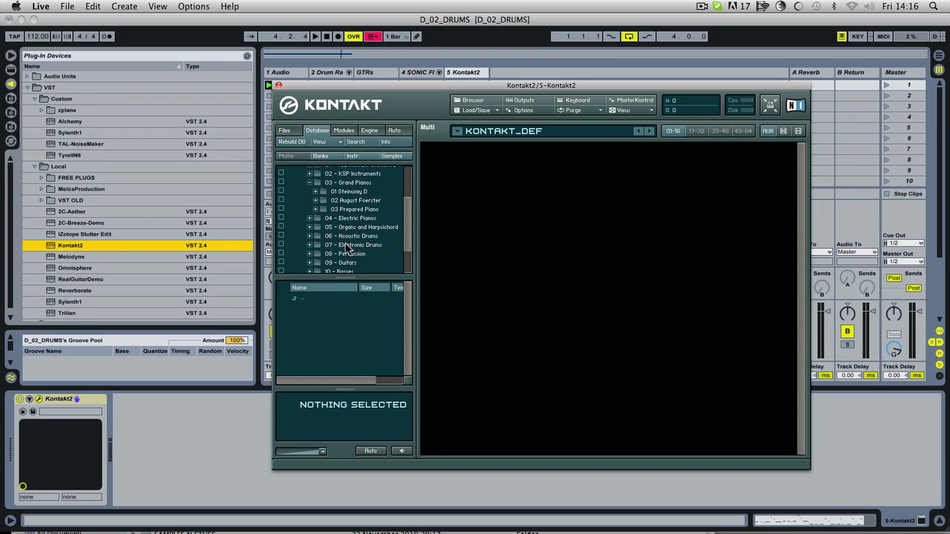
left_click(314, 191)
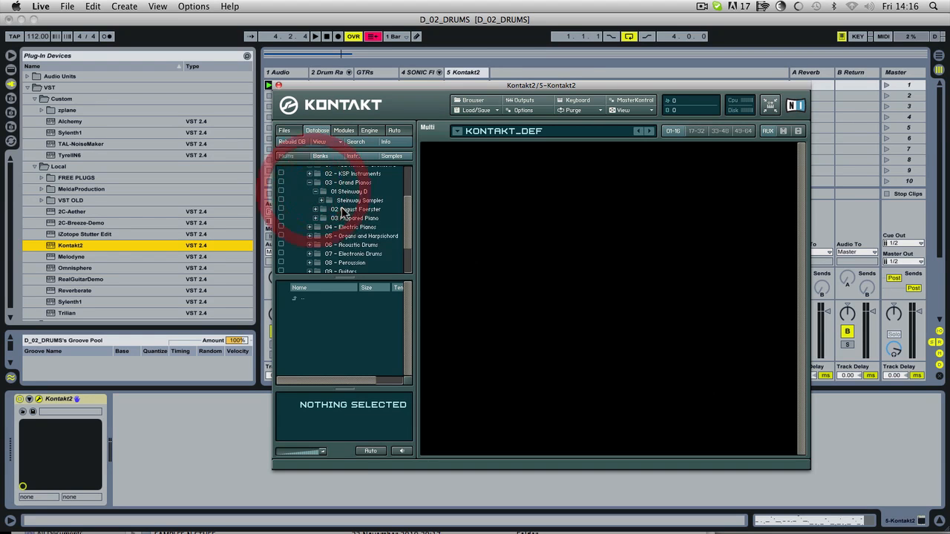
left_click(321, 201)
left_click(360, 202)
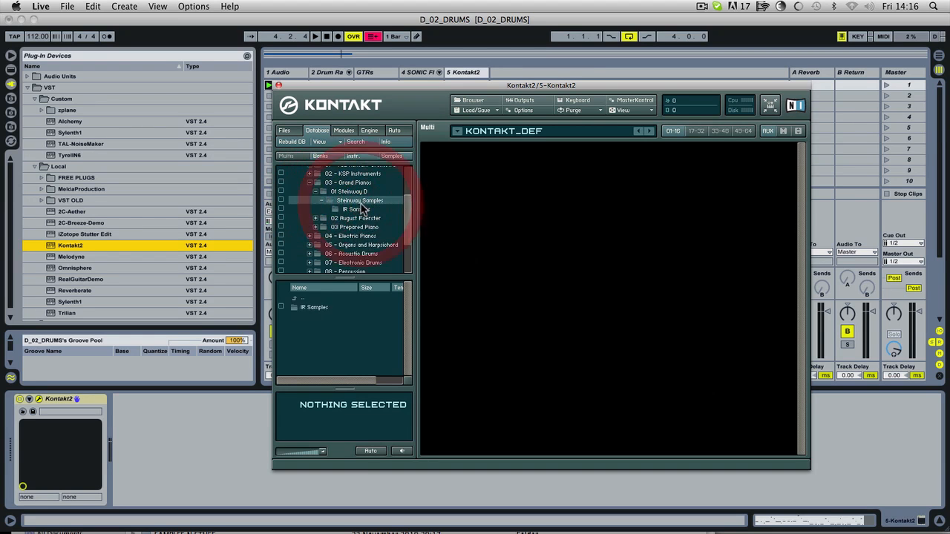
left_click(348, 191)
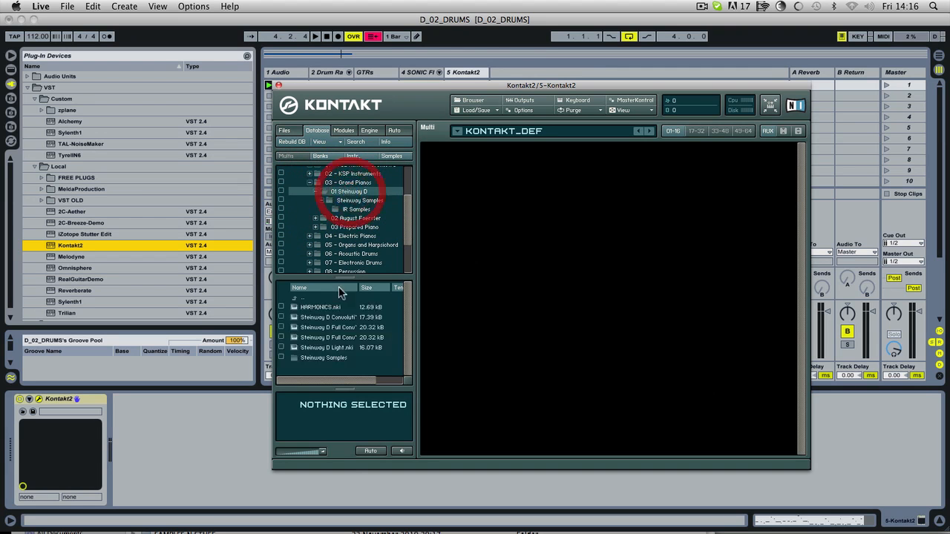
left_click(329, 350)
left_click_drag(328, 350, 687, 226)
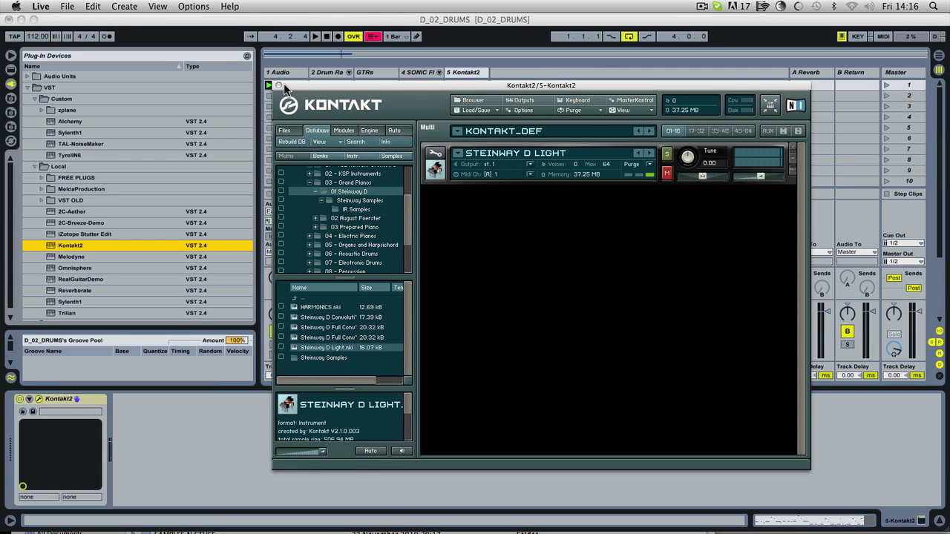
left_click(278, 86)
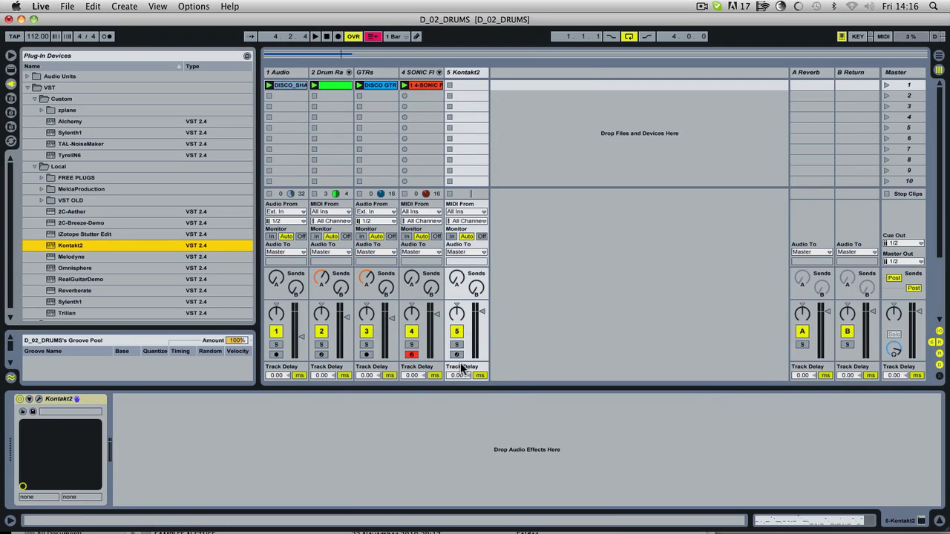
Disarm track 4 and arm the Kontakt2 track for recording
left_click(410, 355)
left_click(456, 354)
left_click(461, 71)
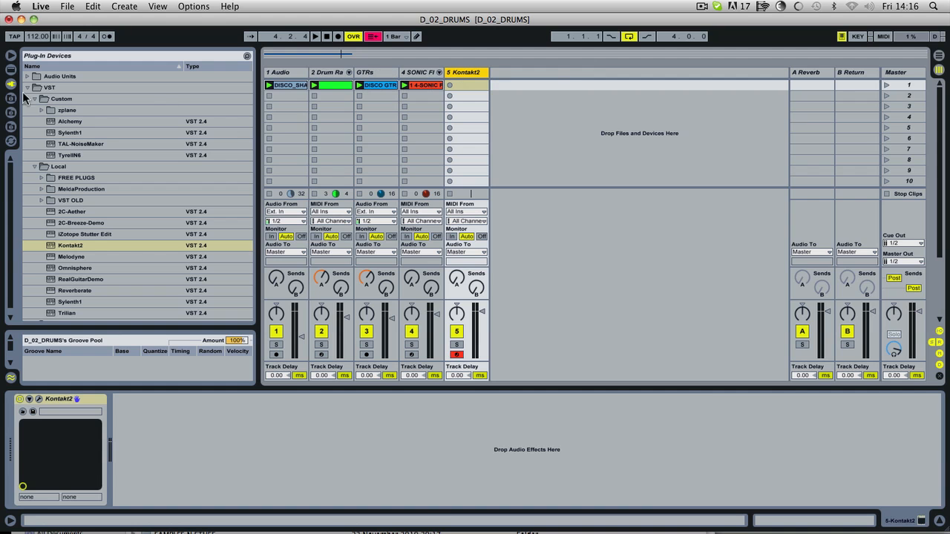
Add the Chord MIDI effect to the Kontakt2 track
left_click(10, 69)
left_click(44, 99)
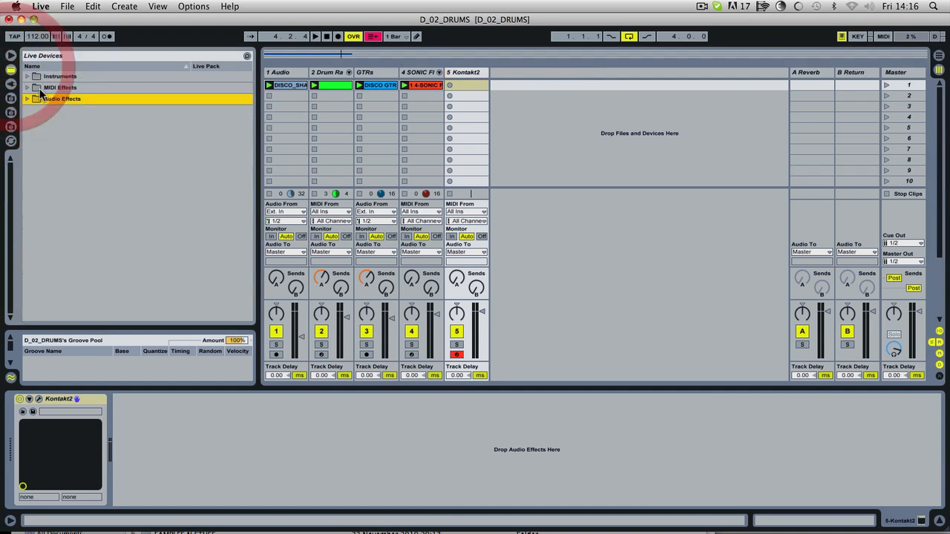
left_click(29, 88)
left_click(46, 122)
left_click_drag(46, 124, 460, 99)
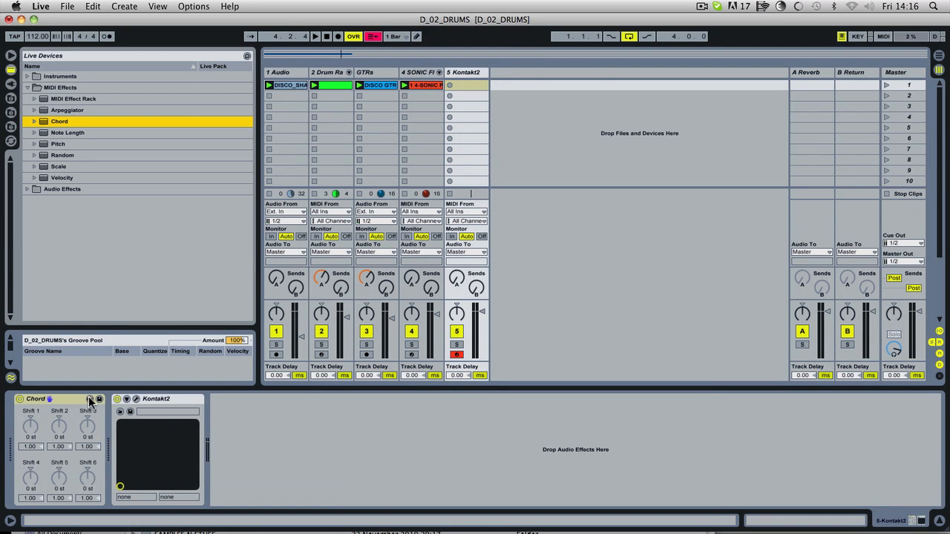
Set the Chord's Shift 1 to 4 to +3, +7, +10 and -12 st and audition the piano over the loops
left_click_drag(31, 428, 87, 423)
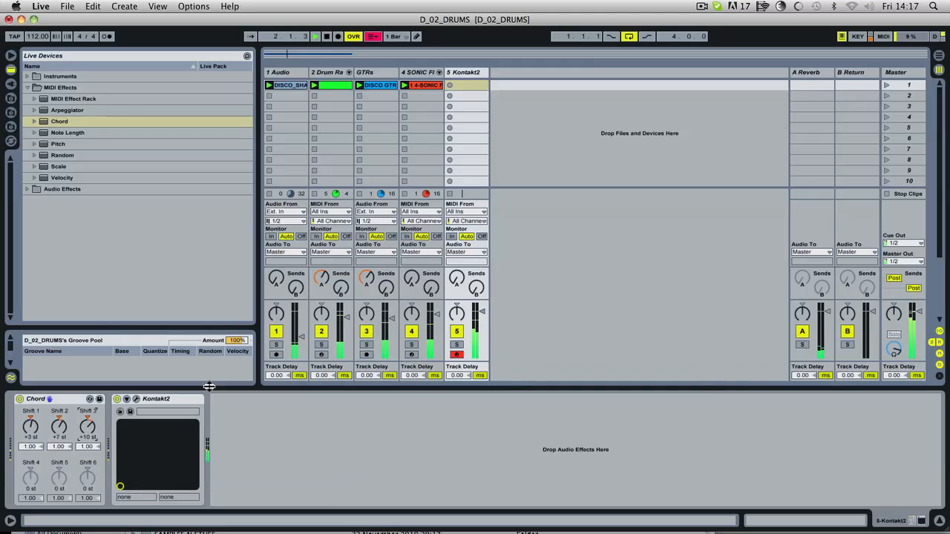
key("space")
left_click_drag(20, 484, 20, 511)
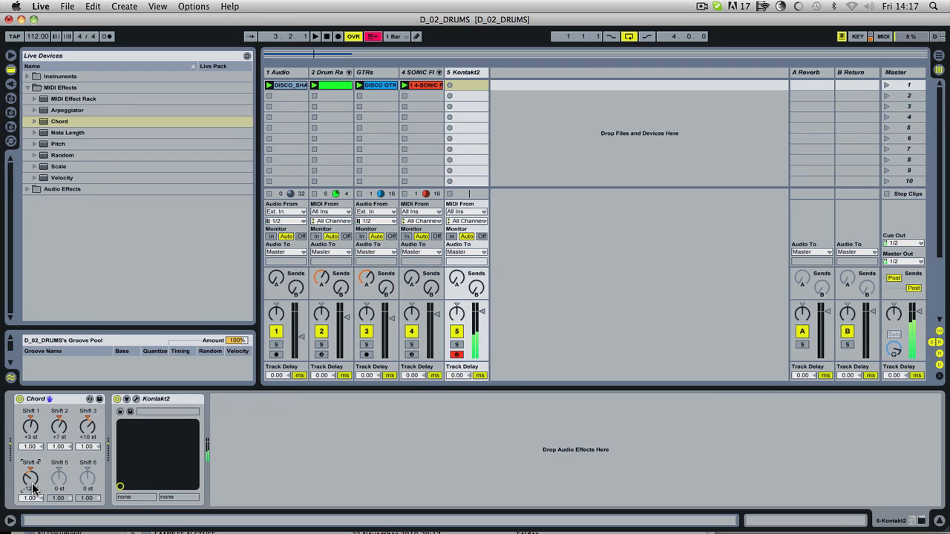
key("space")
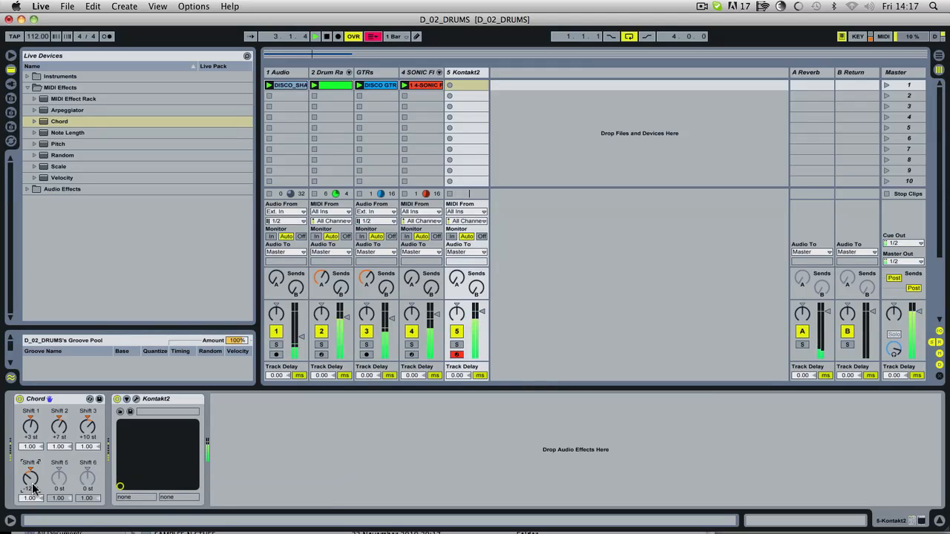
key("space")
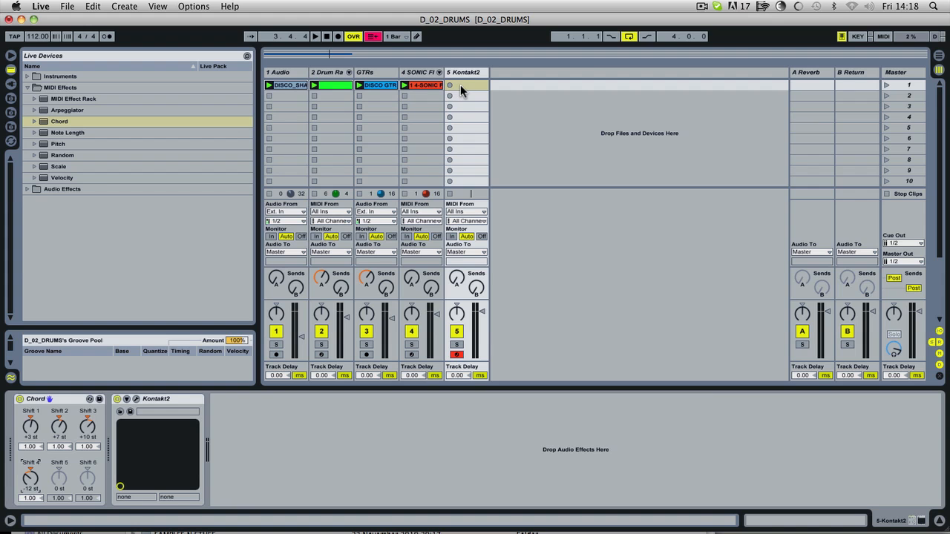
Lower the Kontakt2 track volume to about -12.7 dB during playback and record a piano clip into its first slot
key("space")
left_click_drag(481, 311, 481, 331)
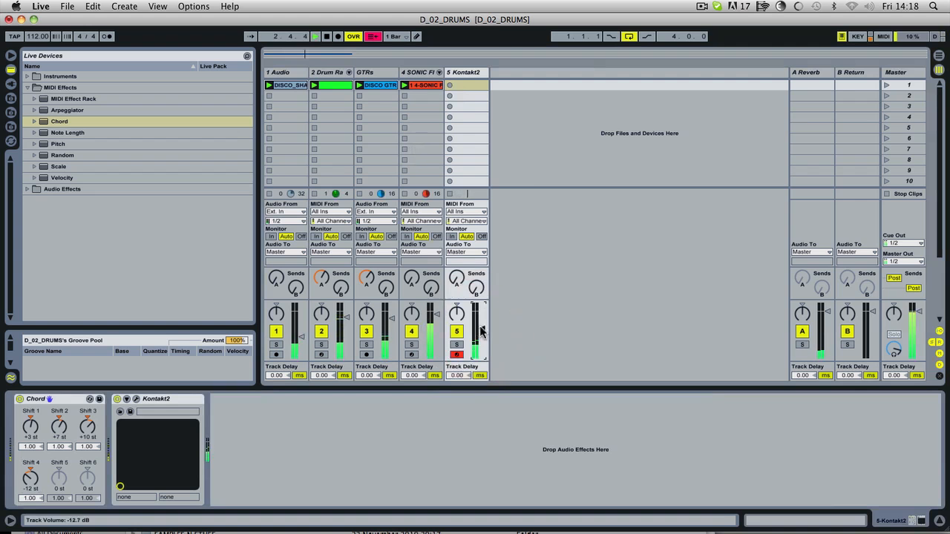
left_click(451, 83)
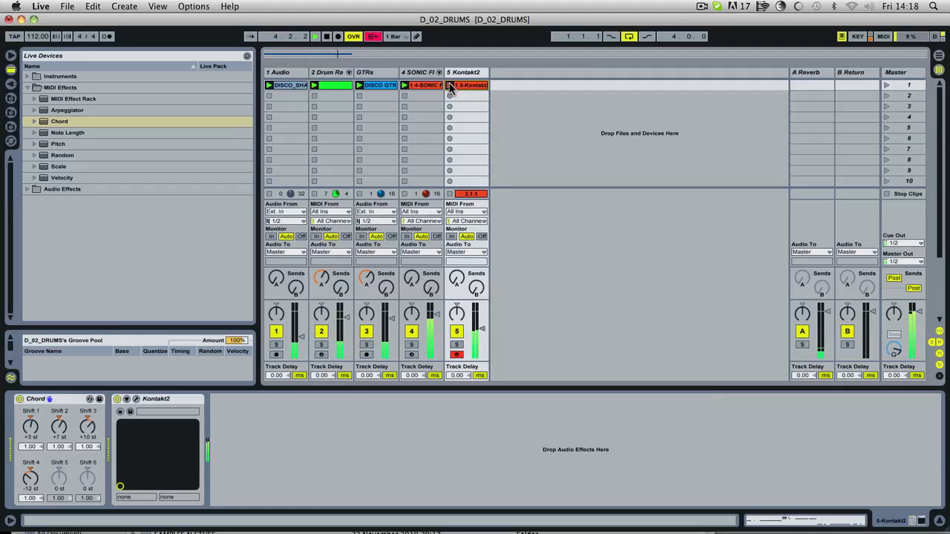
left_click(450, 87)
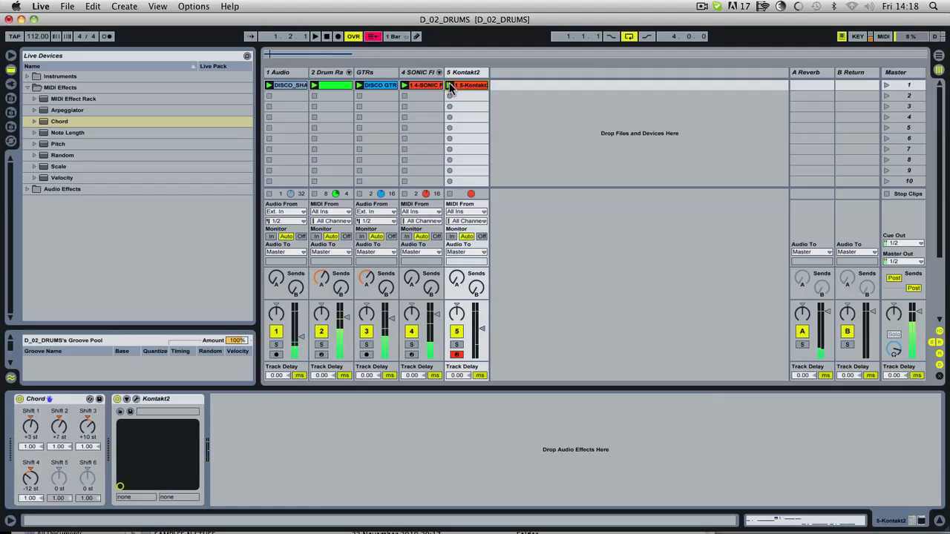
Solo the Kontakt2 track and shorten its recorded clip to end at bar 5
left_click(456, 344)
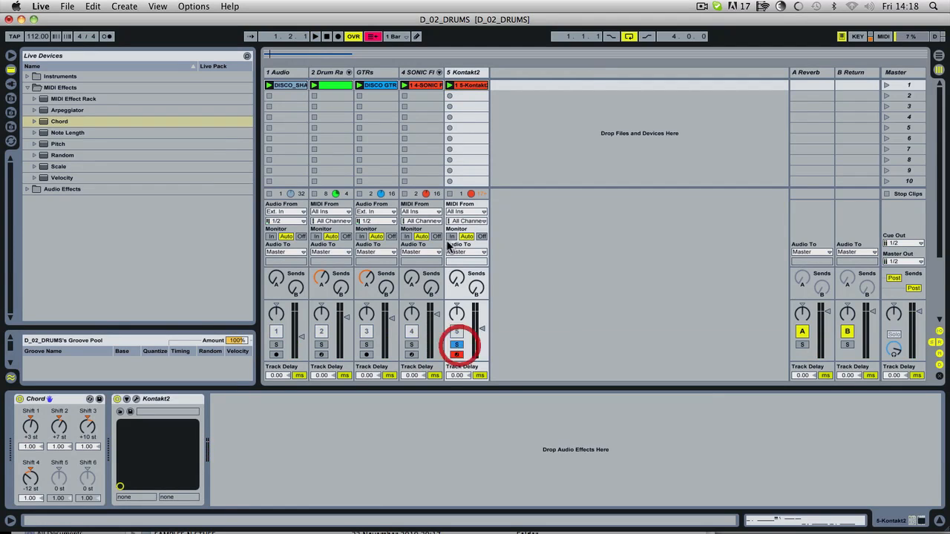
double_click(469, 86)
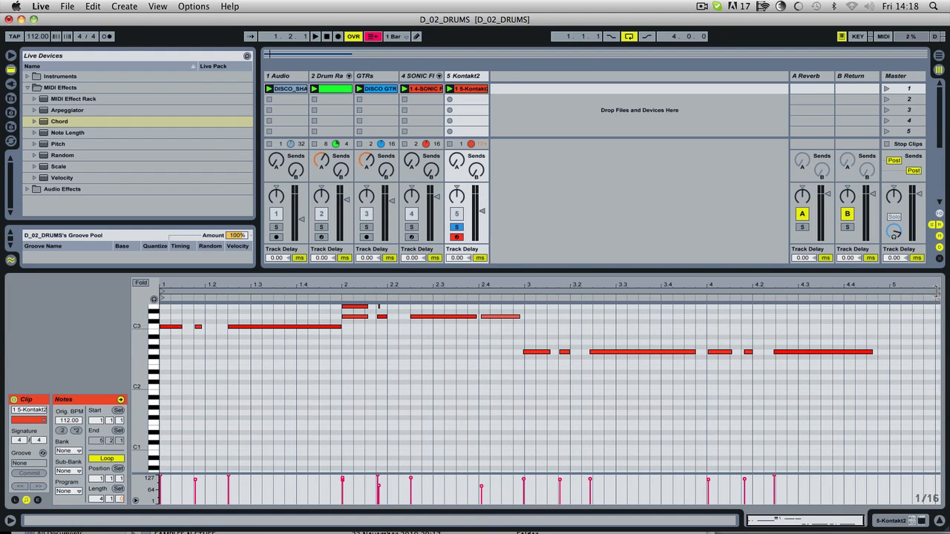
left_click(882, 296)
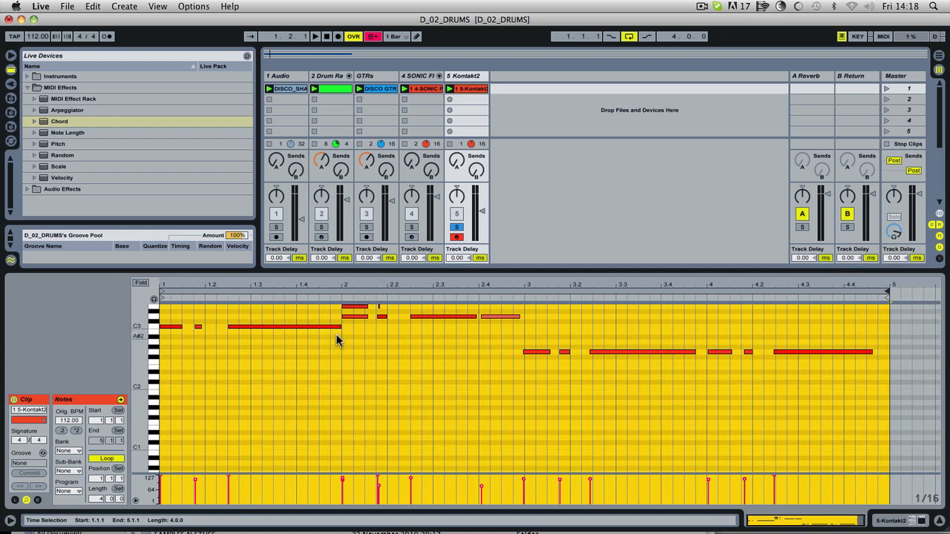
Delete the stray E3 notes at the start of bar 2 in the piano clip
scroll(327, 336, "up", 5)
left_click_drag(331, 335, 410, 360)
key("Delete")
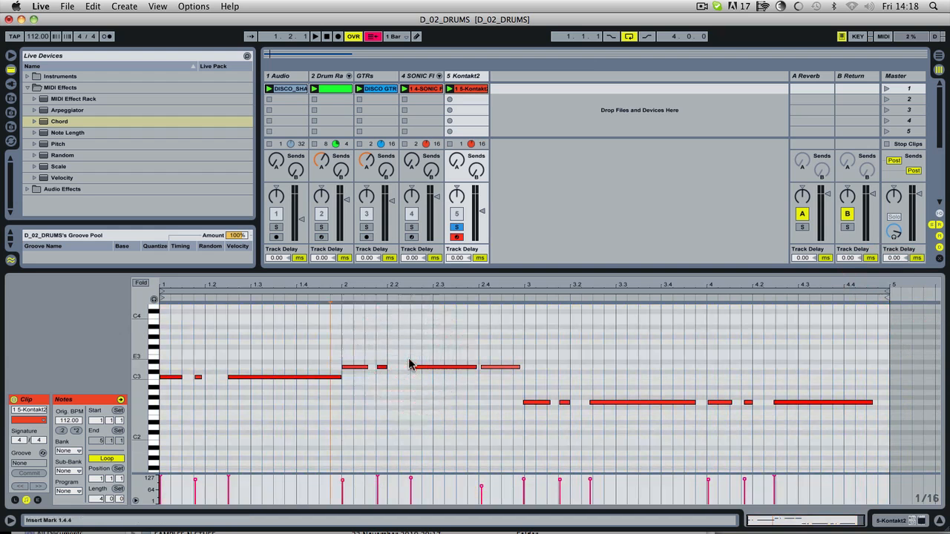
Audition the piano clip, raise the velocity of the last note in bar 2, and unsolo the Kontakt2 track
key("space")
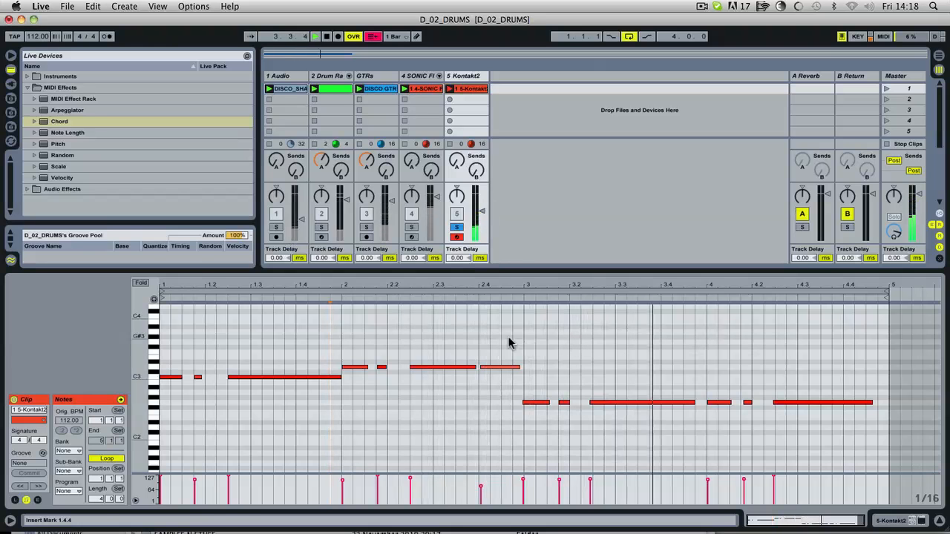
left_click(466, 430)
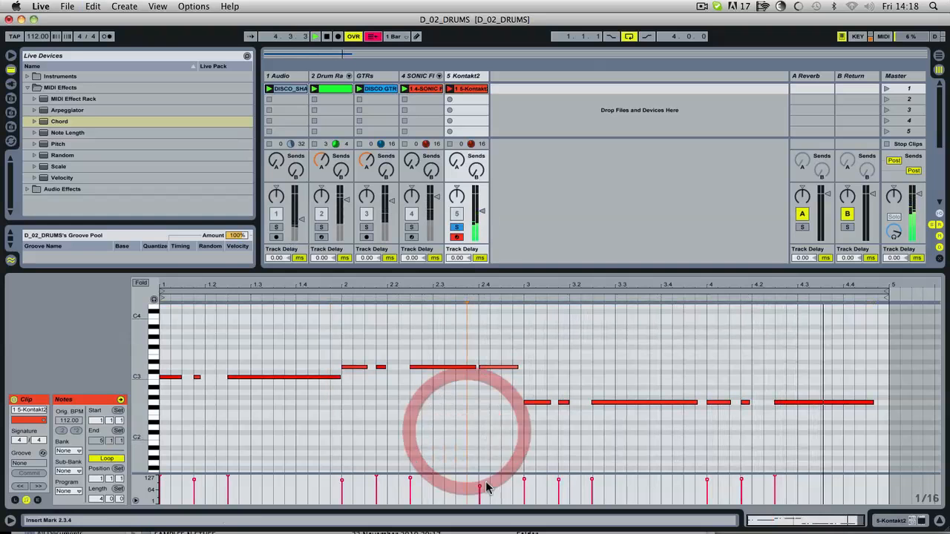
left_click(478, 459)
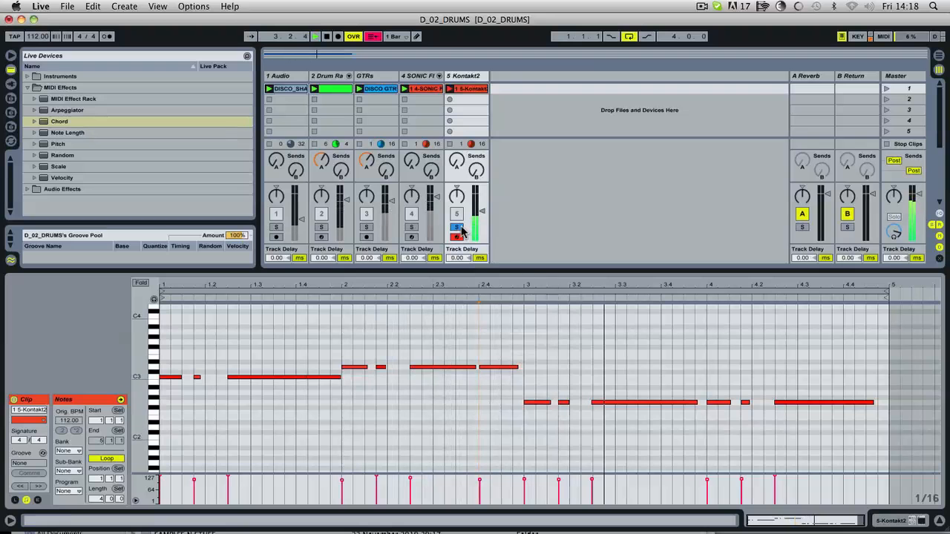
left_click(457, 226)
key("space")
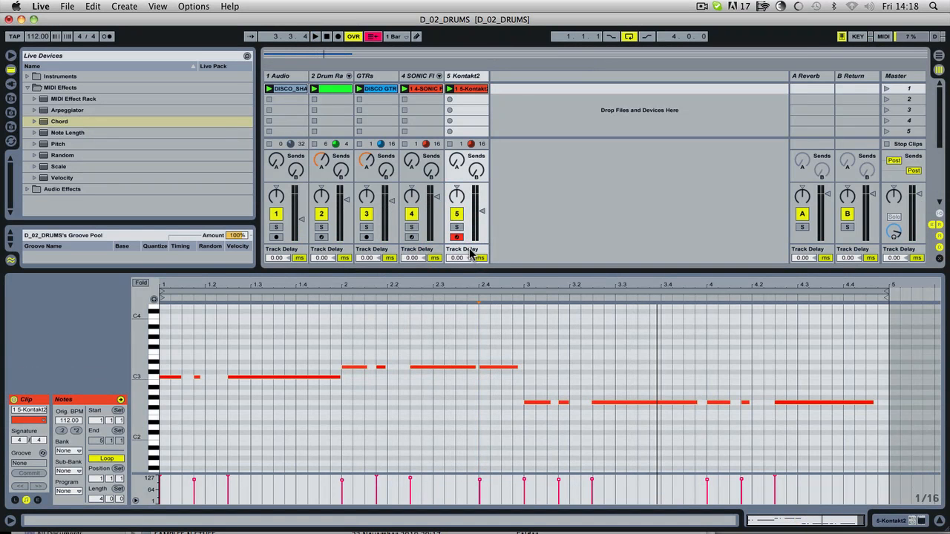
Solo the Kontakt2 and GTRs tracks and pan them apart, GTRs about 35L and Kontakt2 to the right, and play them
left_click(457, 226)
left_click(366, 226)
left_click_drag(367, 196, 367, 223)
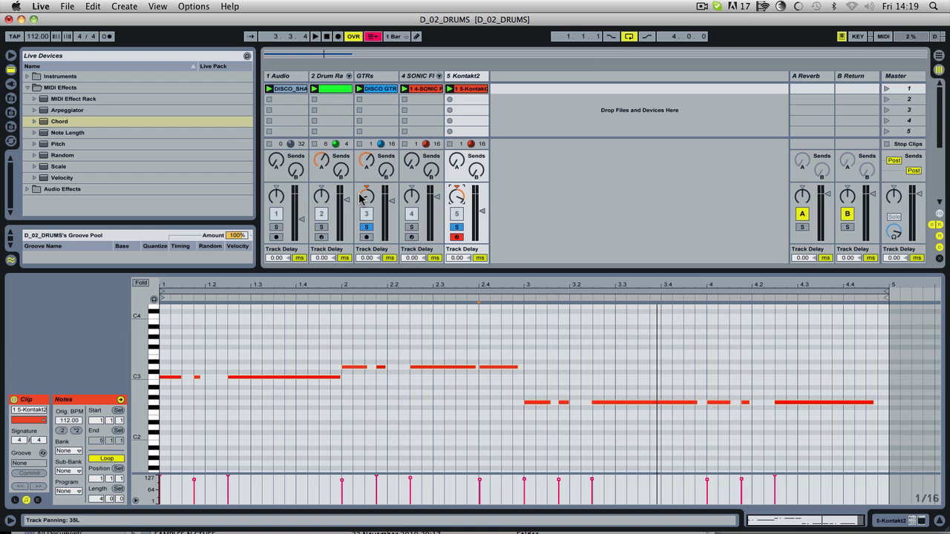
key("space")
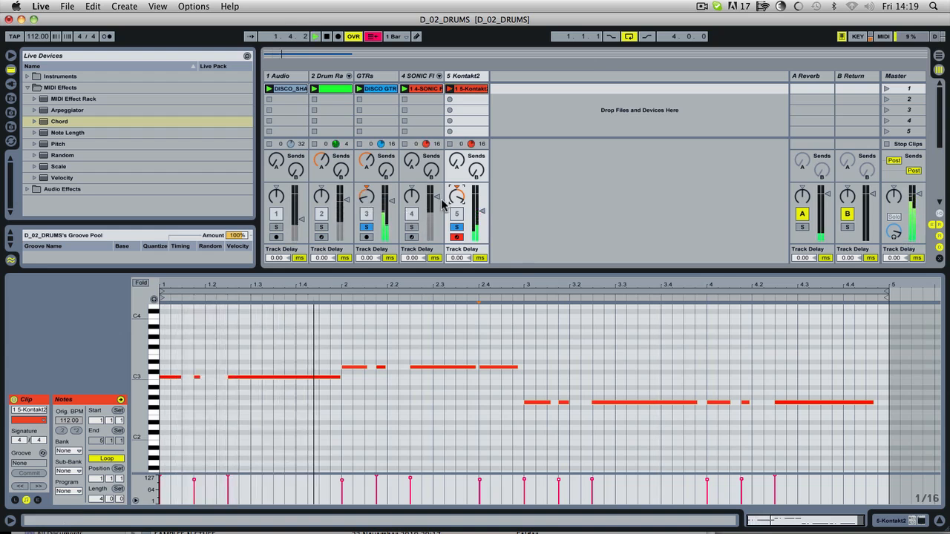
Add an EQ Eight after Kontakt2 on the Kontakt2 track and turn on its Hi-Quality mode
left_click(472, 75)
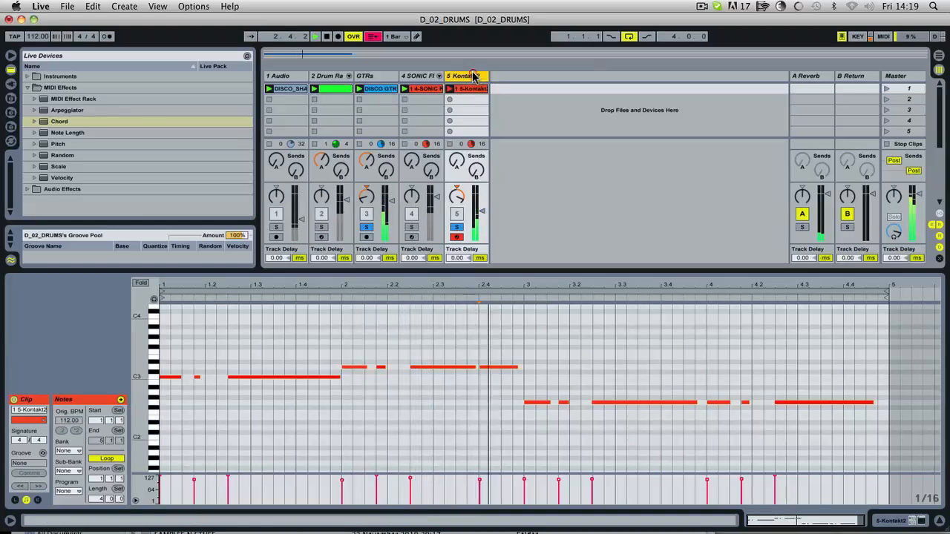
left_click(473, 76)
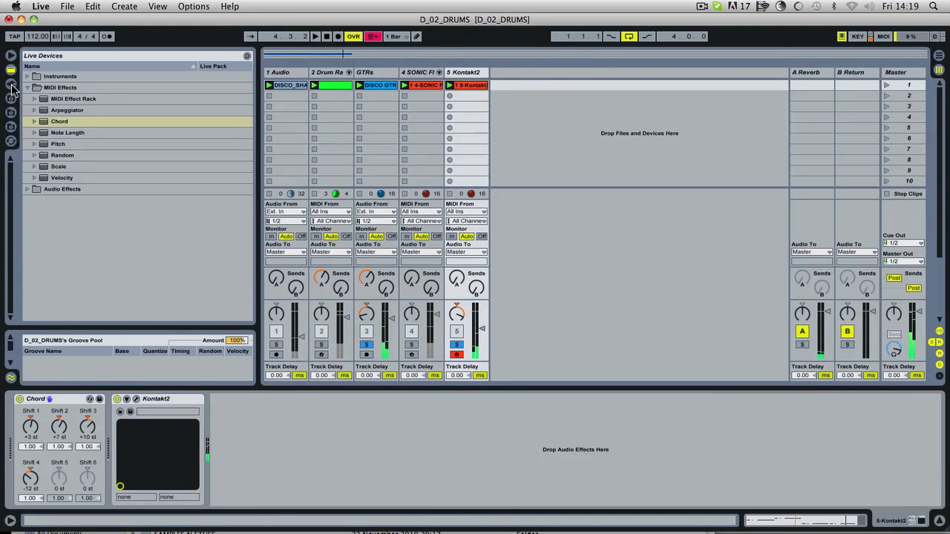
left_click(28, 87)
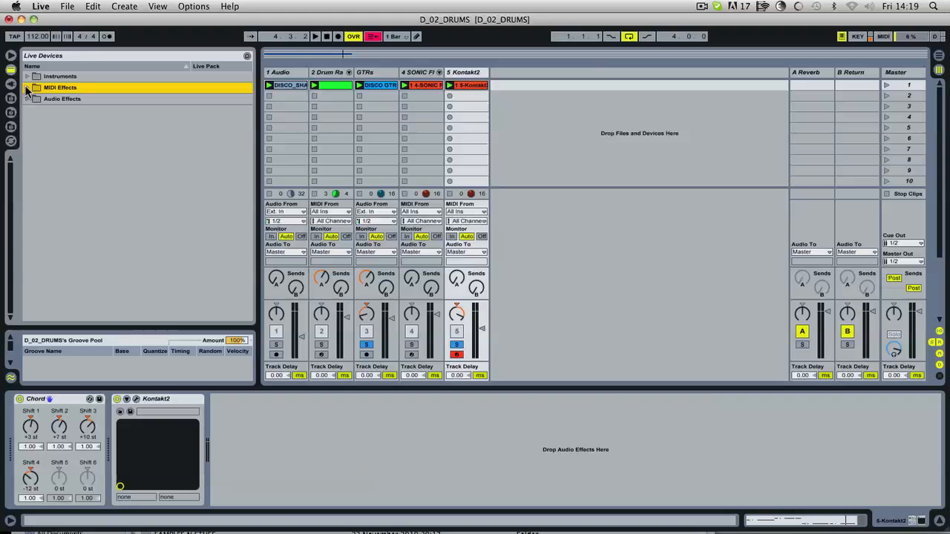
left_click(28, 99)
left_click(58, 186)
left_click_drag(59, 187, 466, 111)
right_click(411, 398)
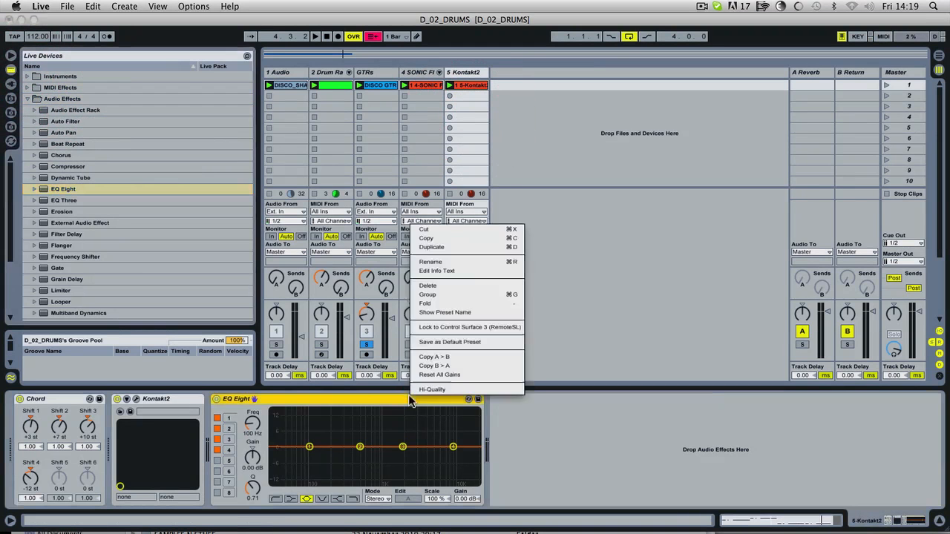
left_click(427, 390)
During playback, boost EQ Eight band 3 about 13 dB at 4.11 kHz and make band 1 a low cut at 128 Hz, Q 0.44
key("space")
left_click_drag(403, 447, 425, 415)
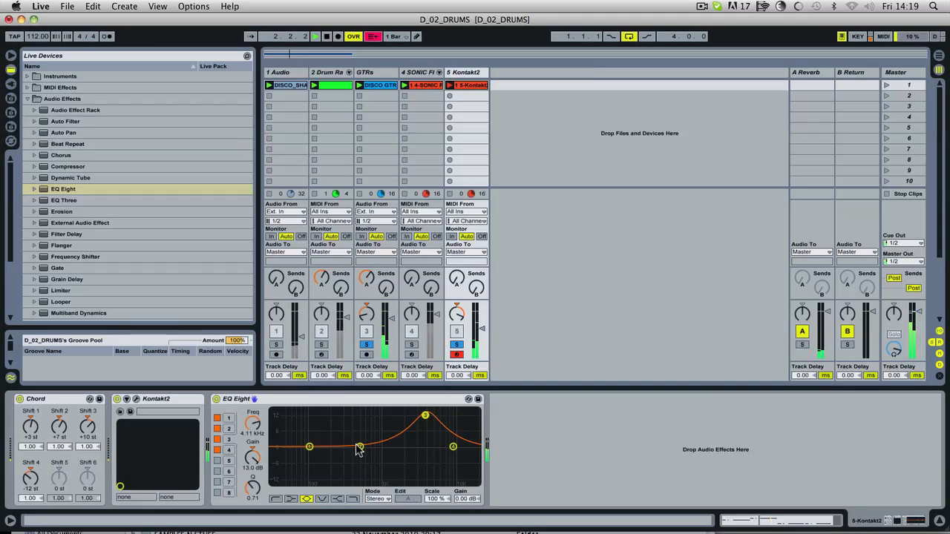
left_click(310, 445)
left_click(275, 499)
left_click(321, 473)
mouse_move(313, 464)
left_mouse_down()
mouse_move(323, 447)
mouse_move(317, 463)
left_mouse_up()
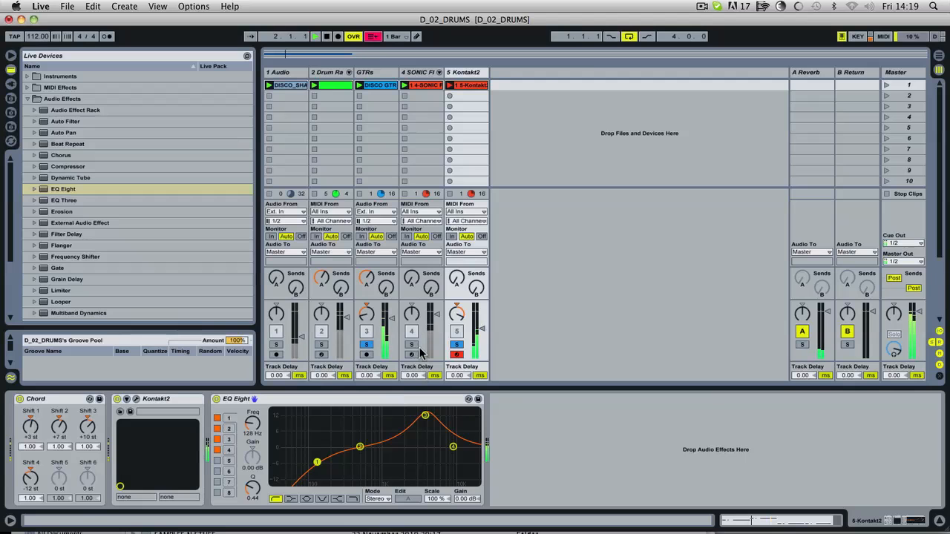
Raise the Kontakt2 track's A Reverb send to about -7.3 dB and unsolo the GTRs and Kontakt2 tracks
left_click_drag(456, 279, 456, 270)
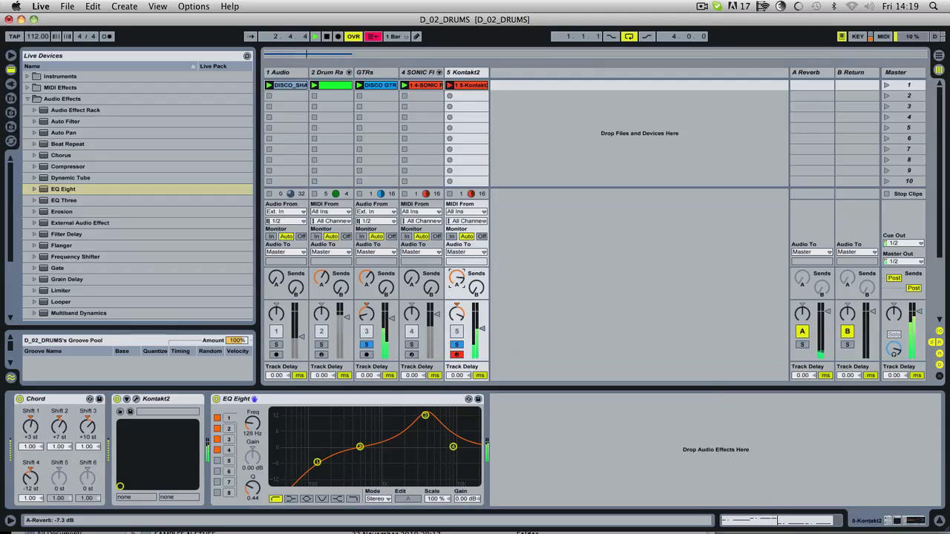
left_click(365, 344)
left_click(456, 345)
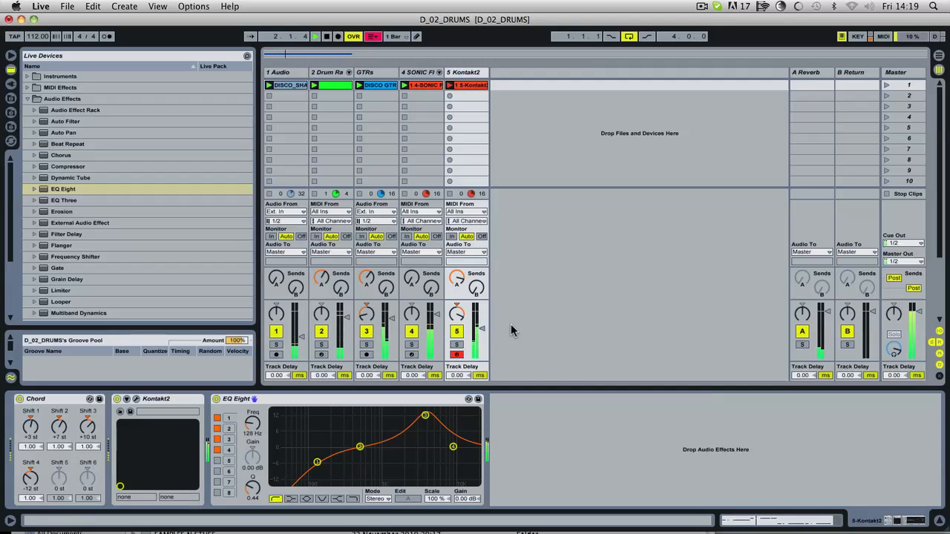
Lower the volumes of the GTRs and Kontakt2 tracks slightly while listening to the full mix, and stop playback
left_click_drag(388, 320, 389, 324)
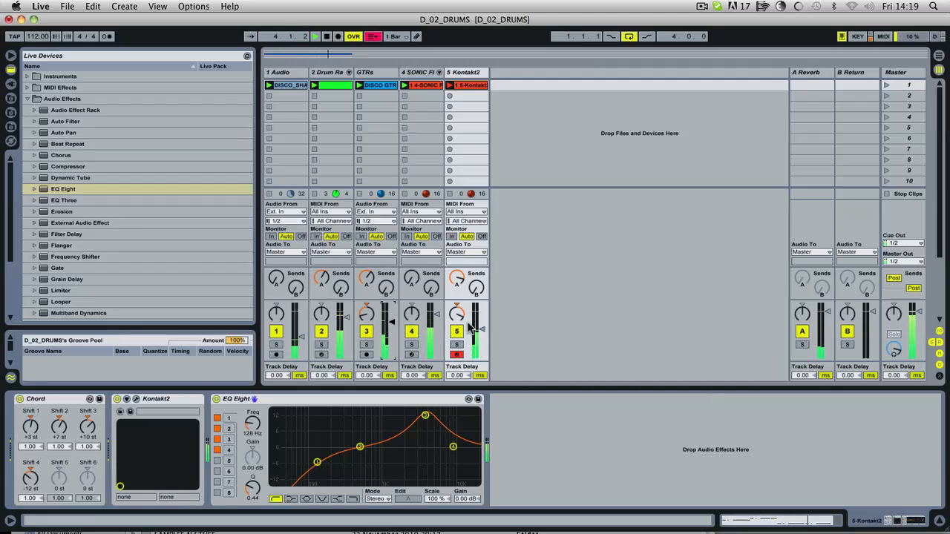
left_click_drag(482, 329, 482, 332)
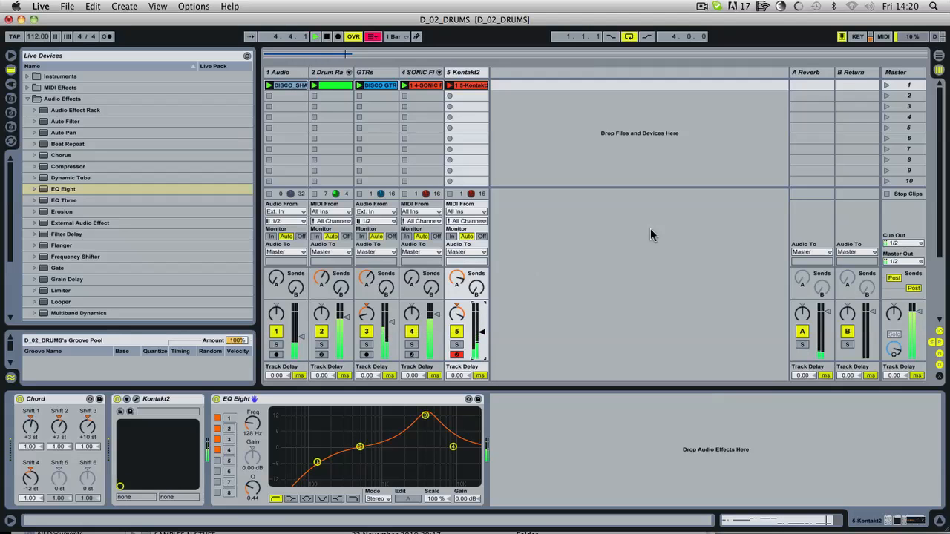
key("space")
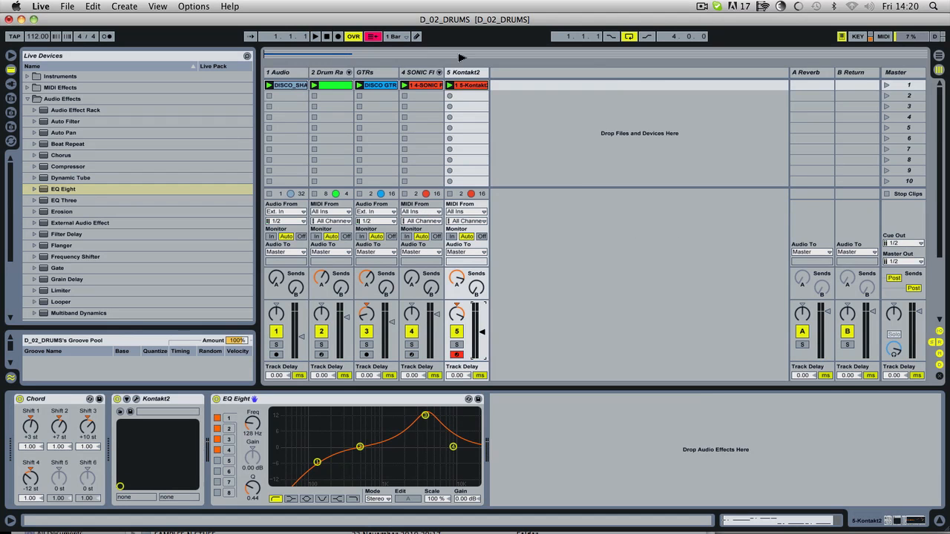